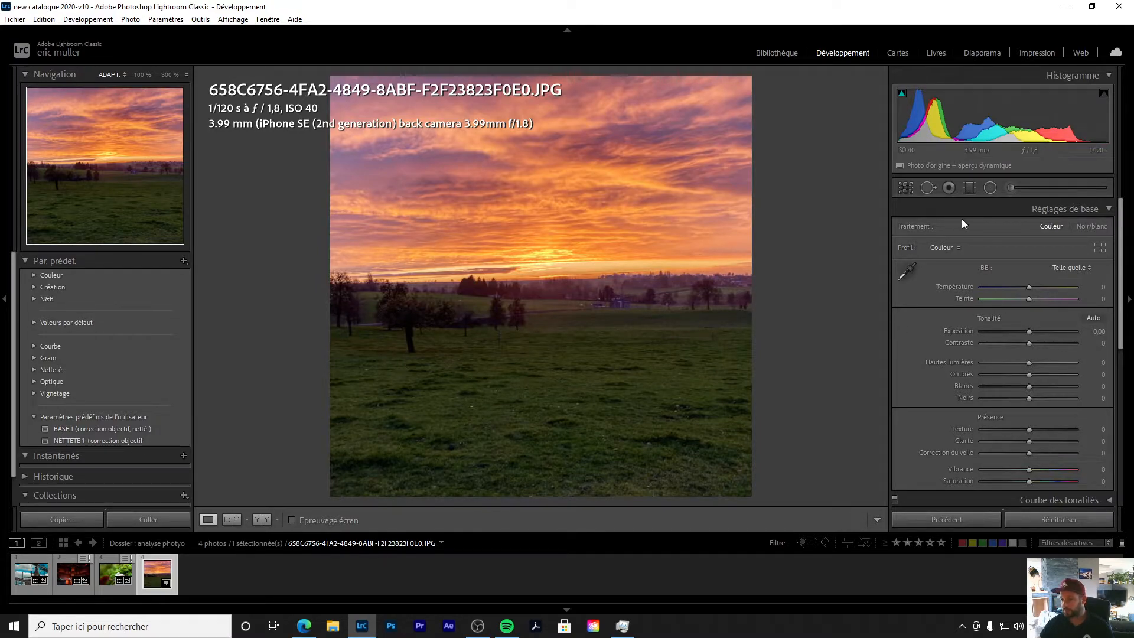
- Crop the sunset photo to a 16 x 9 aspect, repositioned so the horizon sits near the lower third line
left_click(905, 188)
left_click(1076, 230)
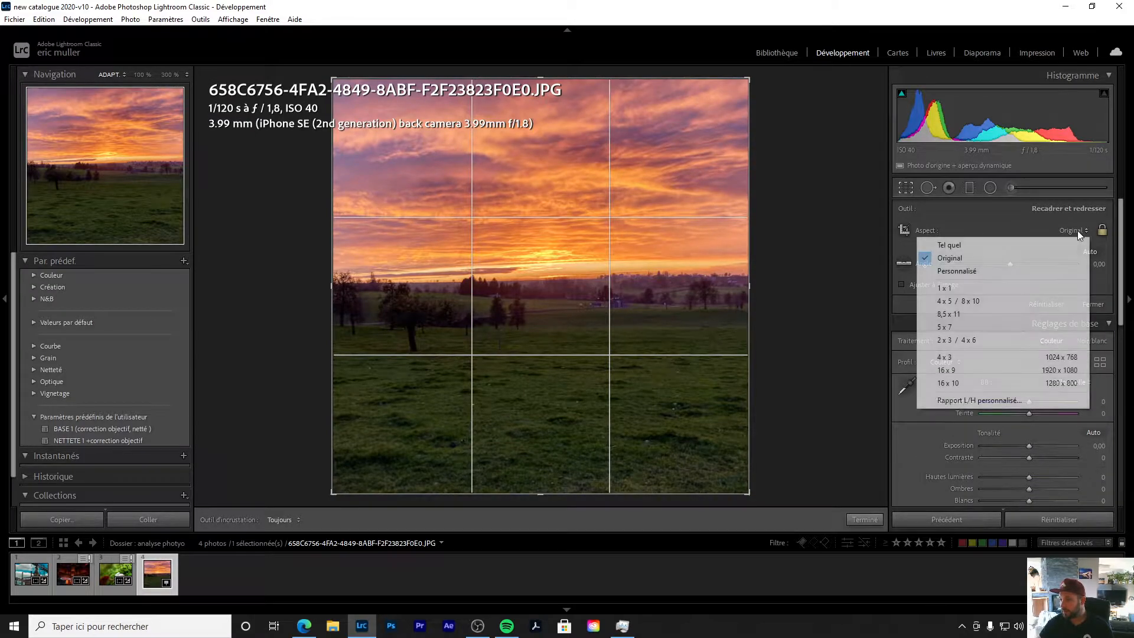
left_click(968, 370)
left_click_drag(596, 292, 588, 326)
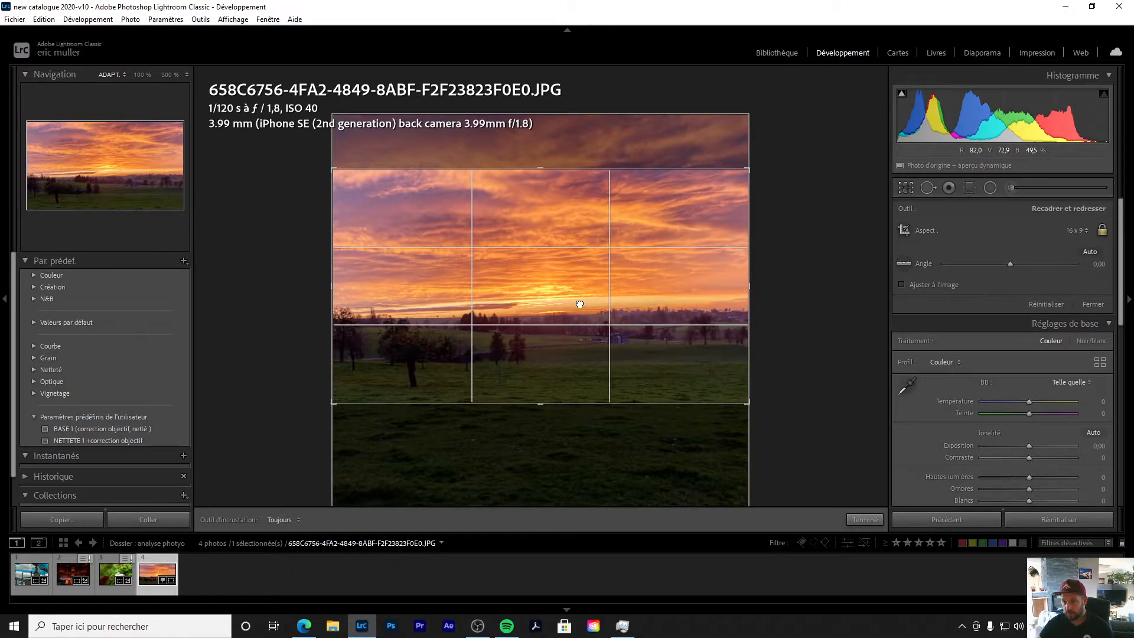
key("Return")
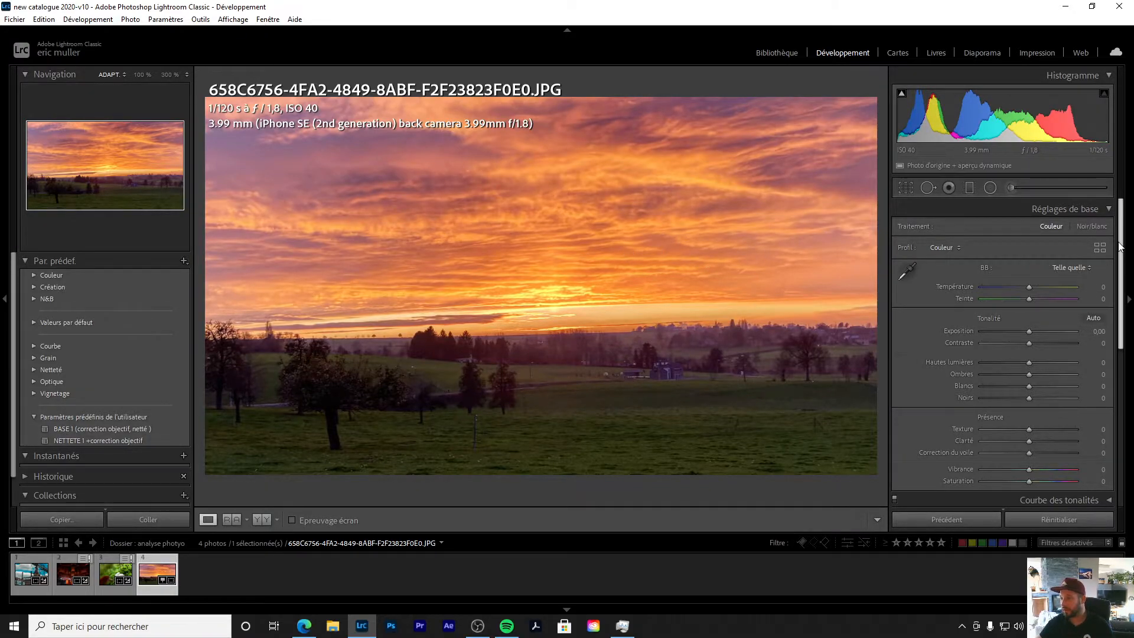
- Enable chromatic aberration removal and the profile correction in the lens corrections
scroll(1094, 338, "down", 5)
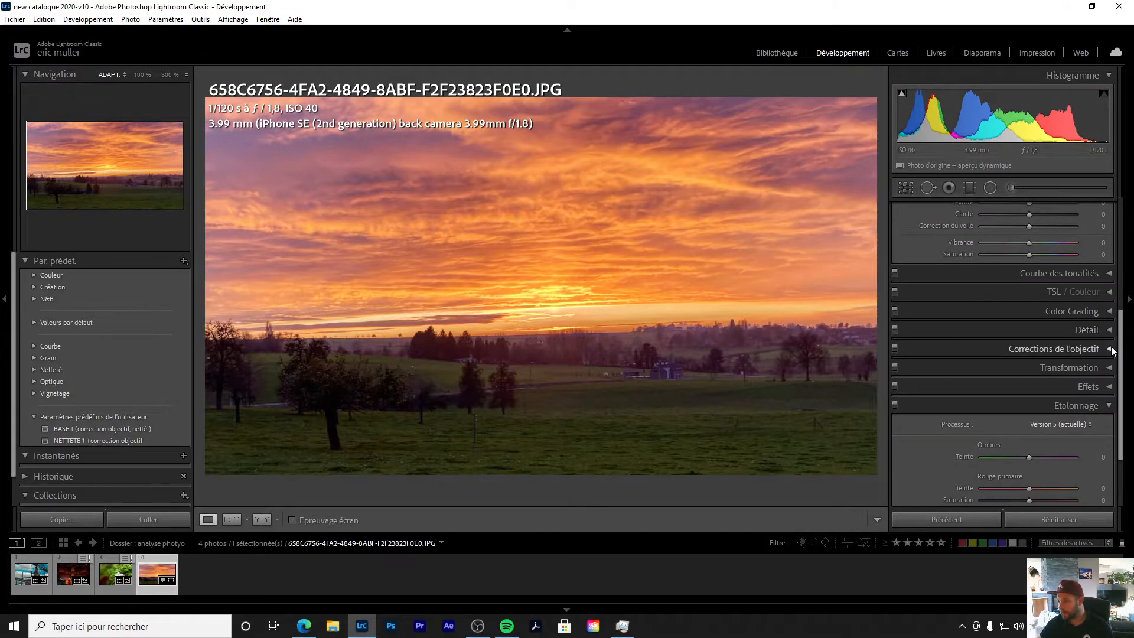
left_click(1109, 349)
left_click(900, 316)
left_click(902, 328)
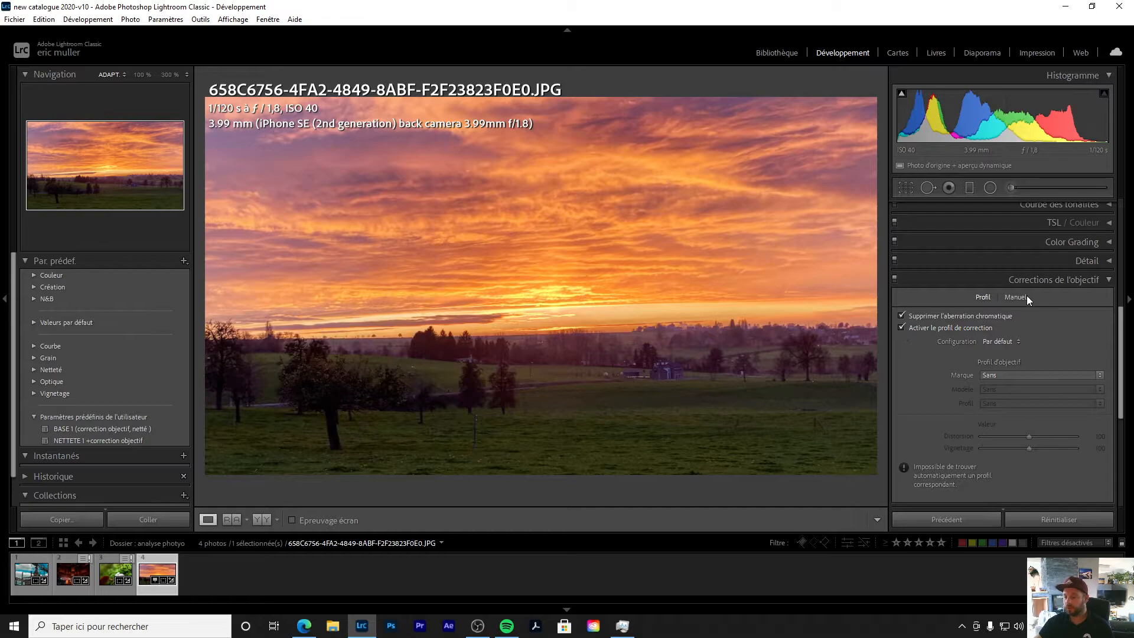
left_click(1110, 282)
- Adjust the basic settings: Exposition +0,28, Ombres +61, Blancs +16, Noirs −2, Texture +7 and Clarté +16
scroll(1123, 382, "up", 5)
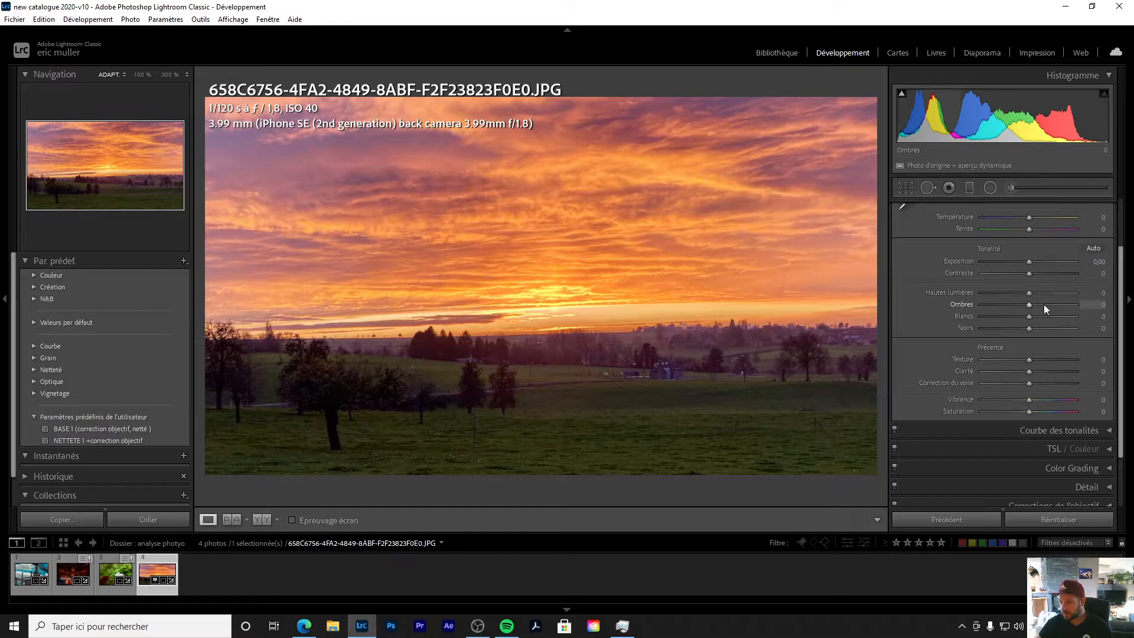
left_click_drag(1045, 304, 1049, 303)
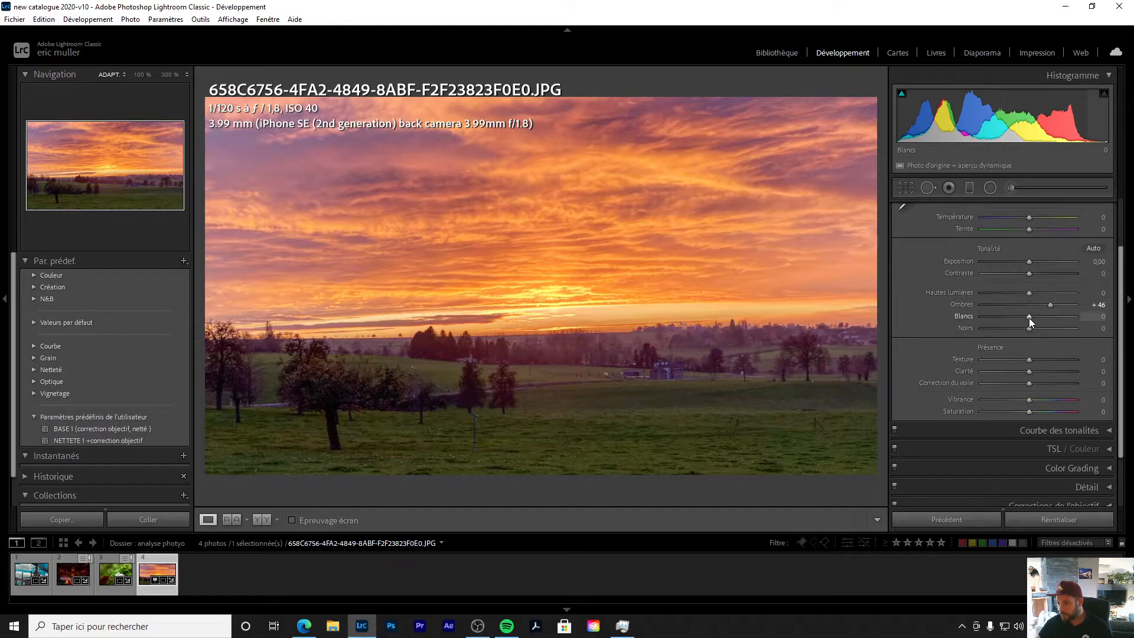
left_click_drag(1029, 318, 1036, 318)
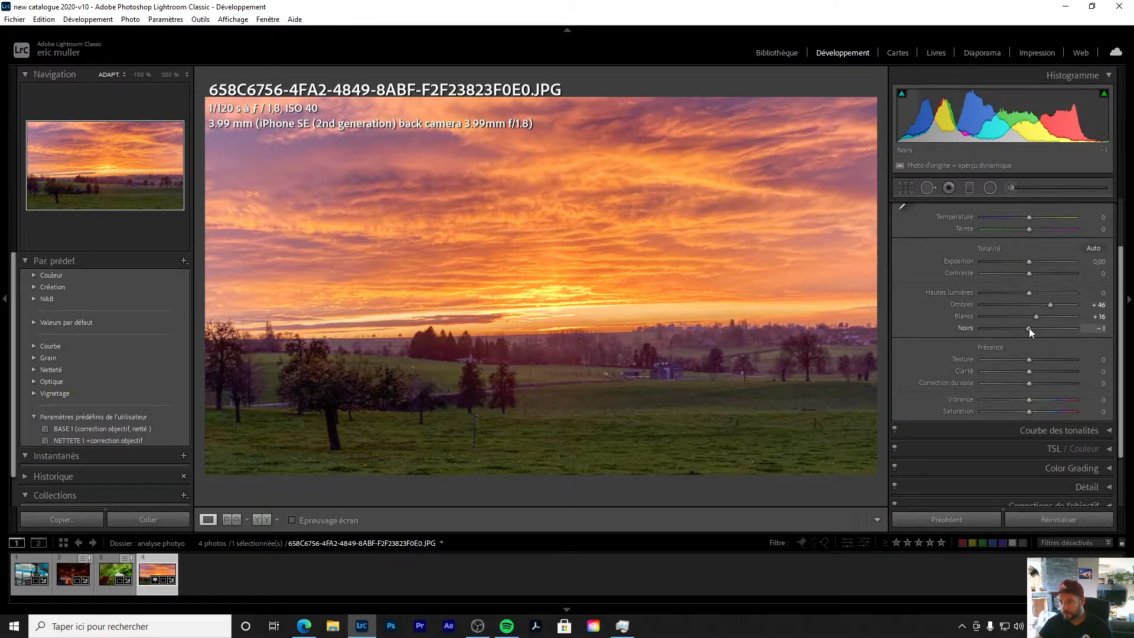
left_click_drag(1049, 305, 1058, 307)
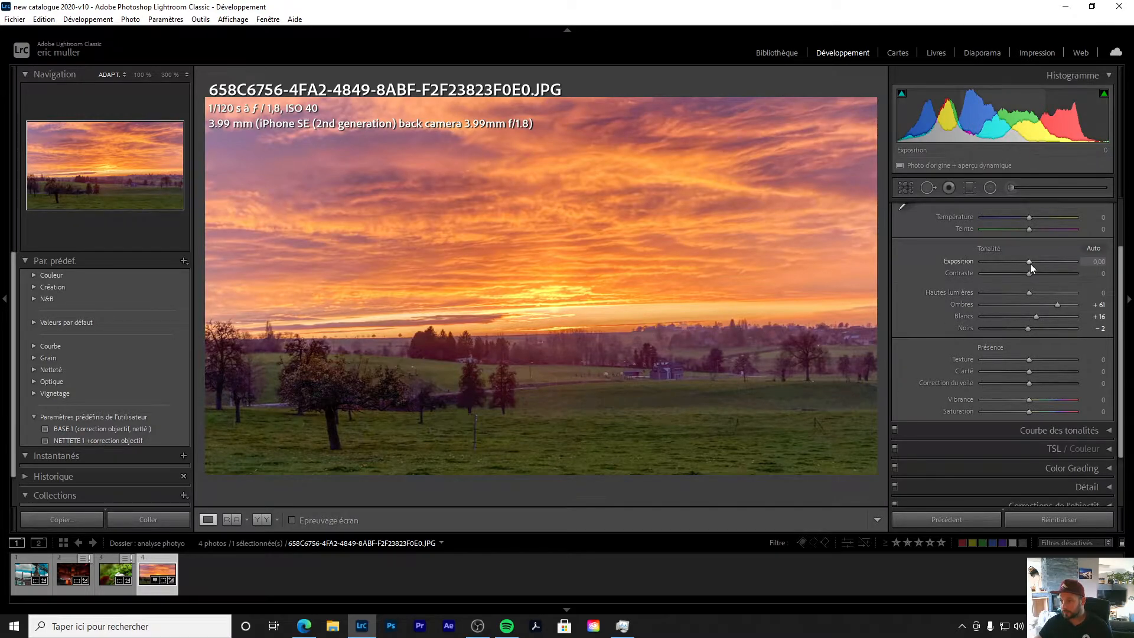
left_click_drag(1030, 264, 1030, 266)
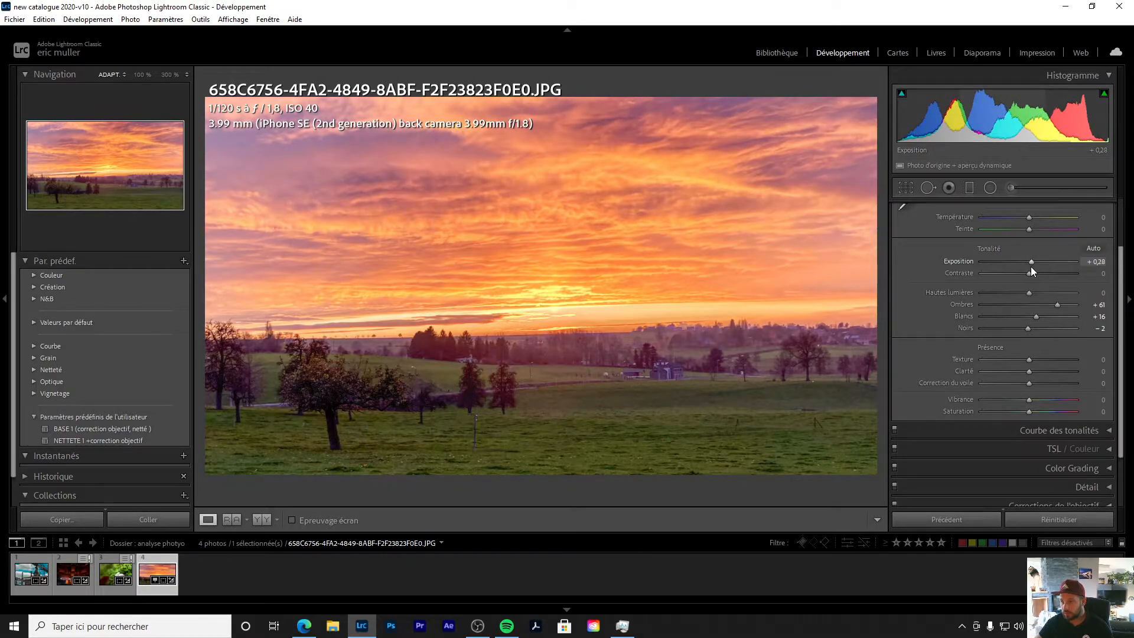
mouse_move(1029, 371)
left_mouse_down()
mouse_move(1040, 370)
mouse_move(1034, 360)
left_mouse_up()
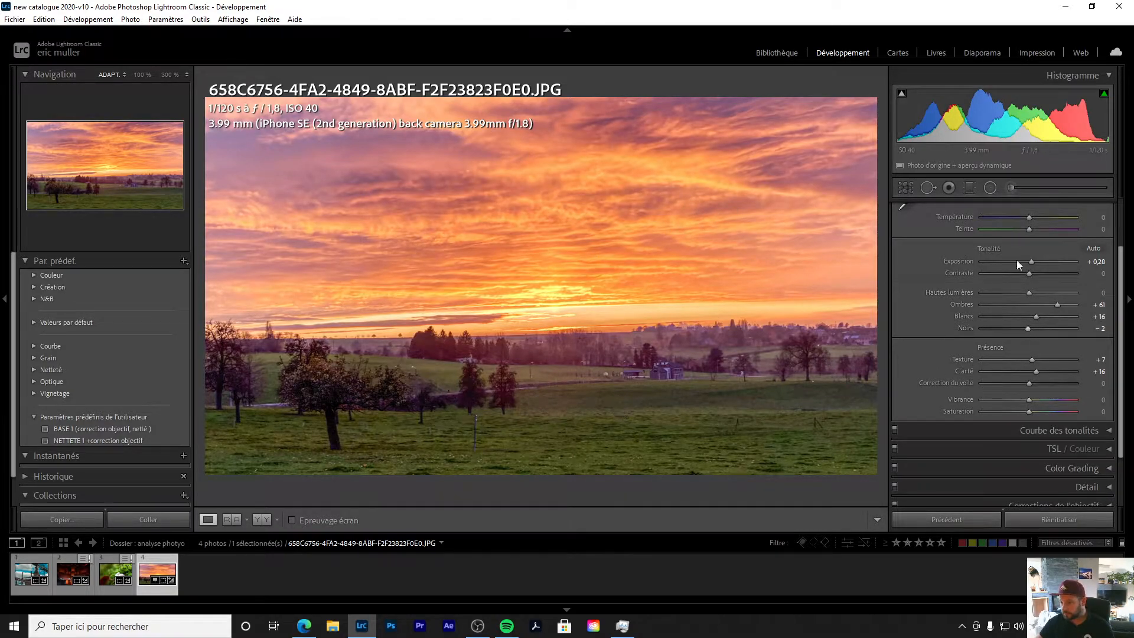
- Add a graduated filter over the field, centred on the horizon, with Exposition 0,22 and Ombres 19
left_click(971, 188)
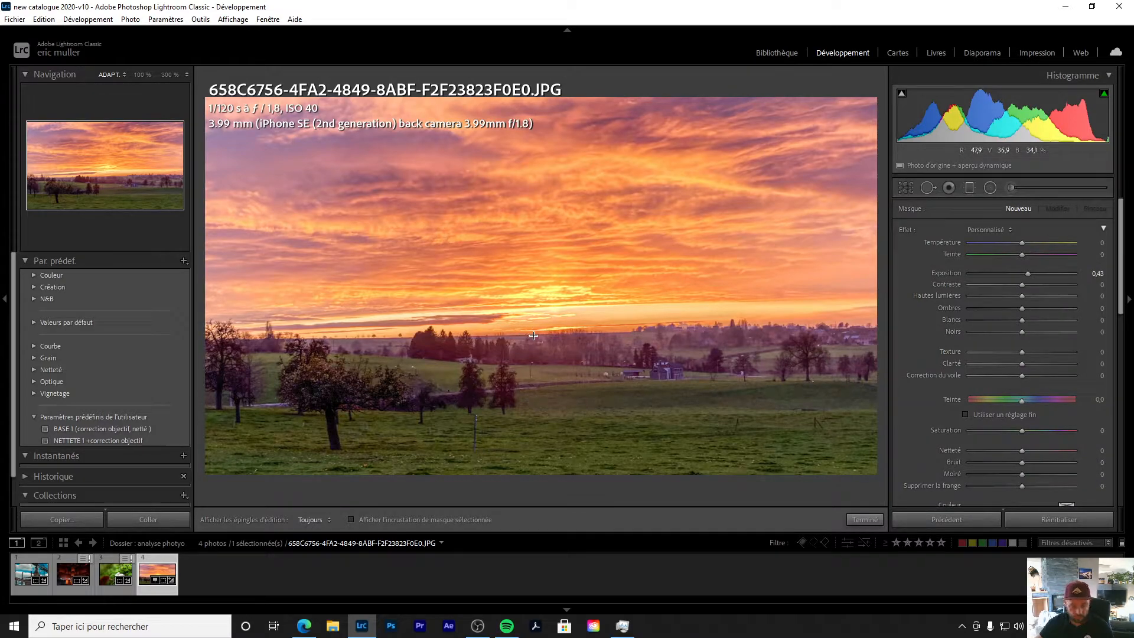
left_click_drag(533, 336, 534, 239)
left_click_drag(532, 289, 528, 333)
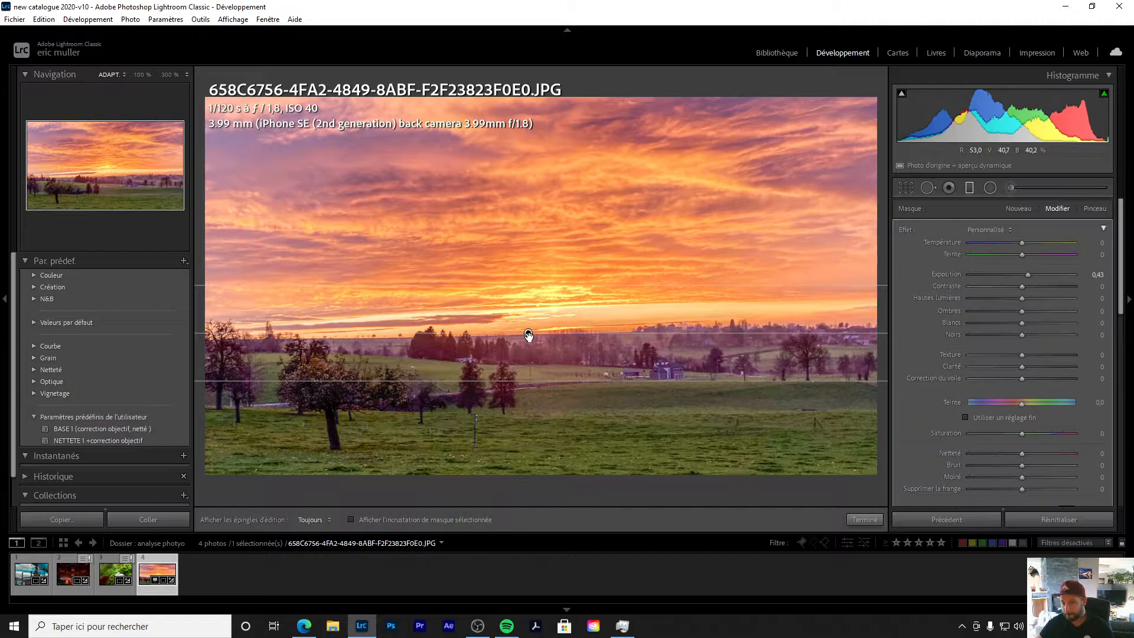
left_click_drag(1029, 275, 1024, 275)
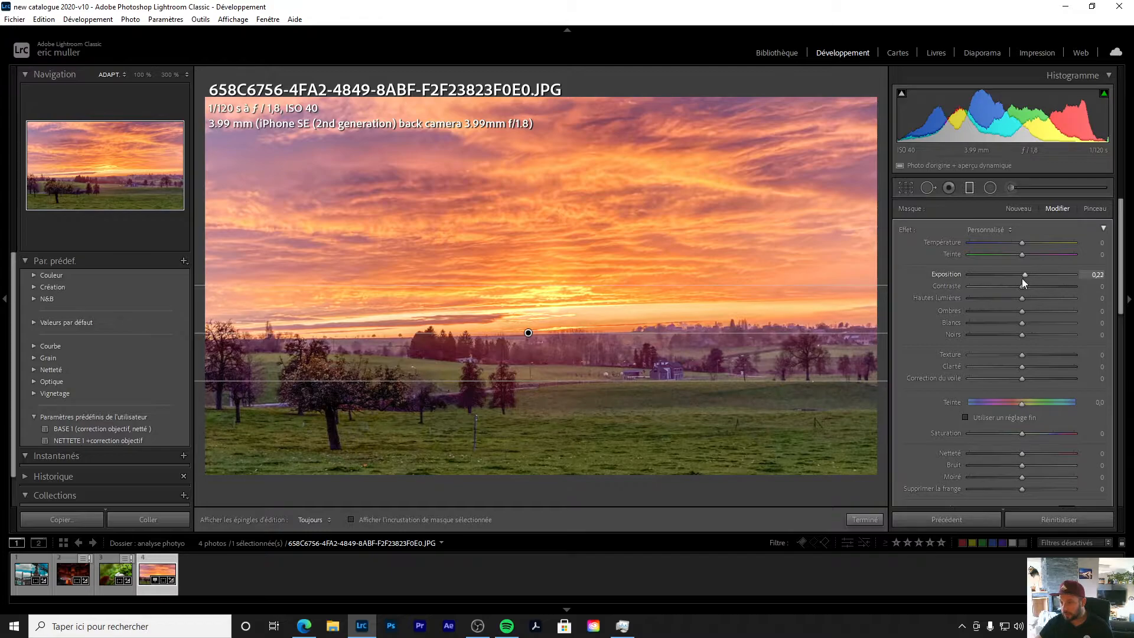
left_click(1032, 309)
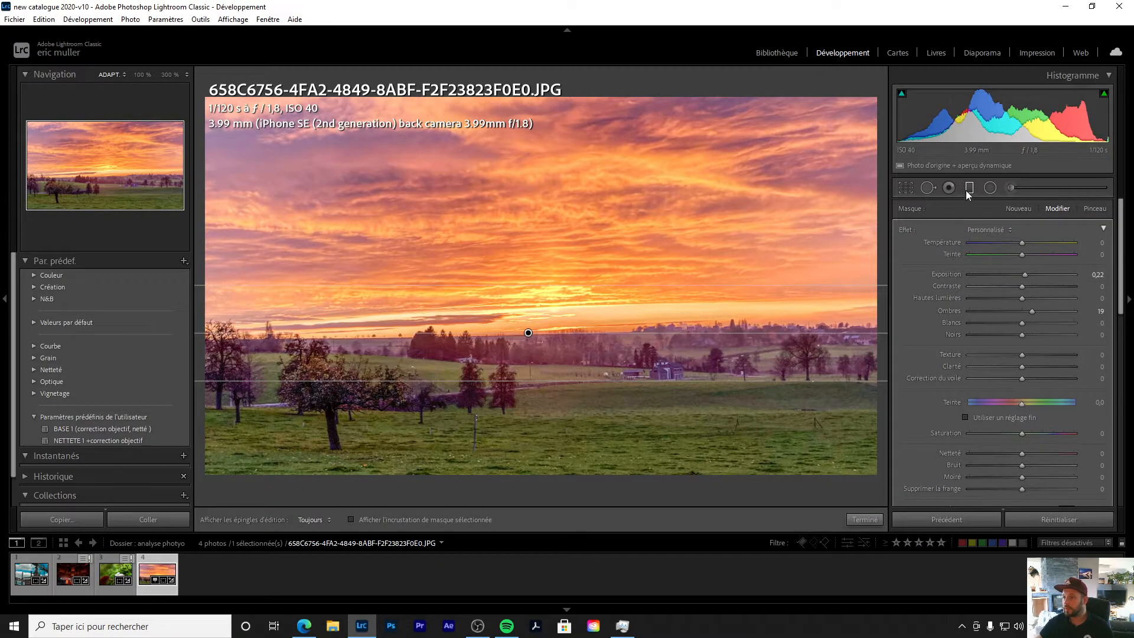
- Compare the field with and without the graduated filter, leave it enabled and close the filter tool
scroll(1001, 391, "down", 4)
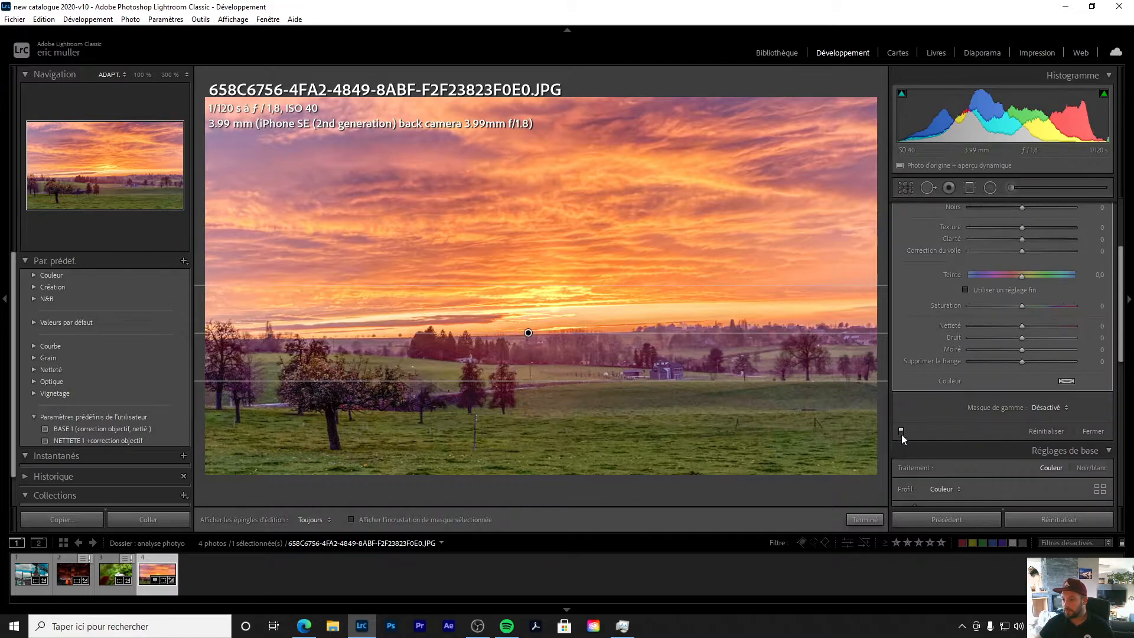
left_click(901, 432)
left_click(900, 431)
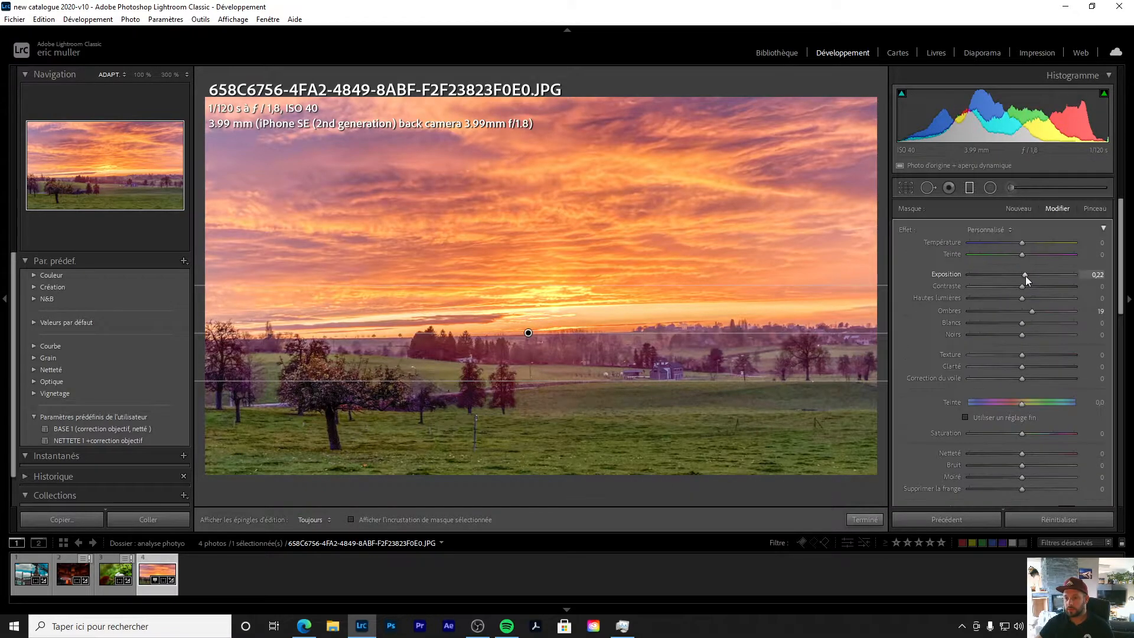
scroll(1025, 275, "down", 2)
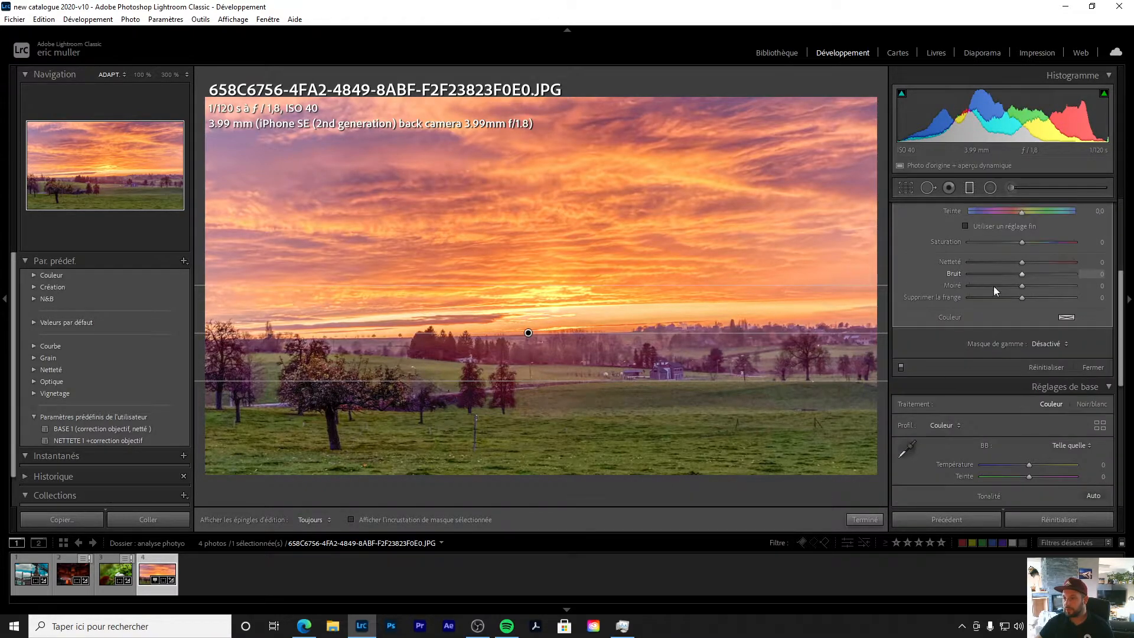
left_click(900, 368)
left_click(900, 367)
left_click(901, 367)
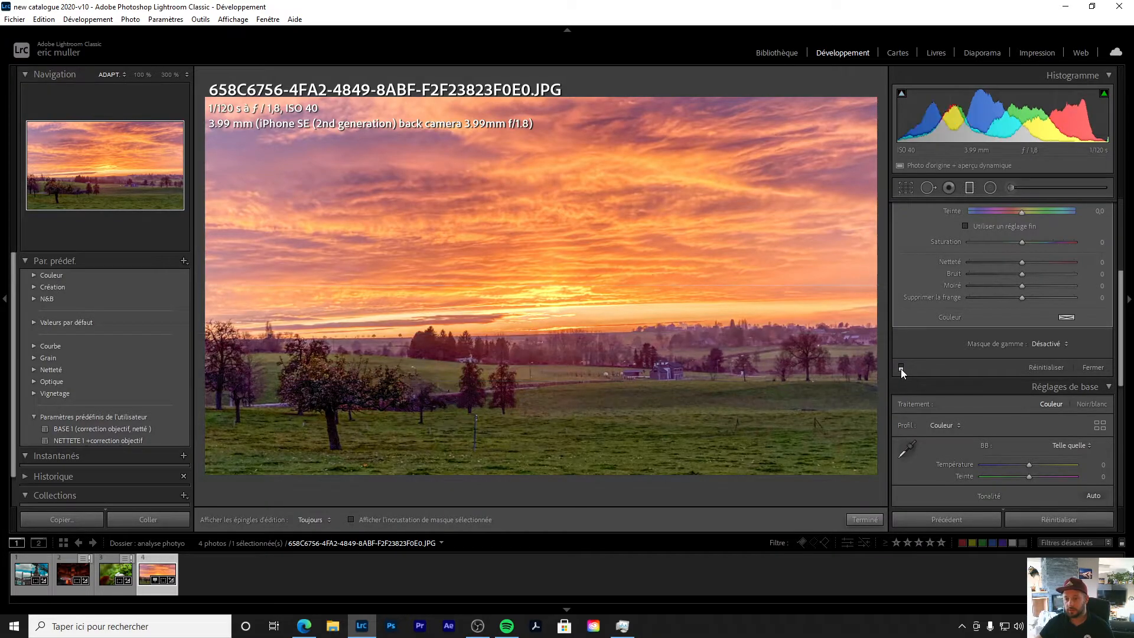
left_click(901, 368)
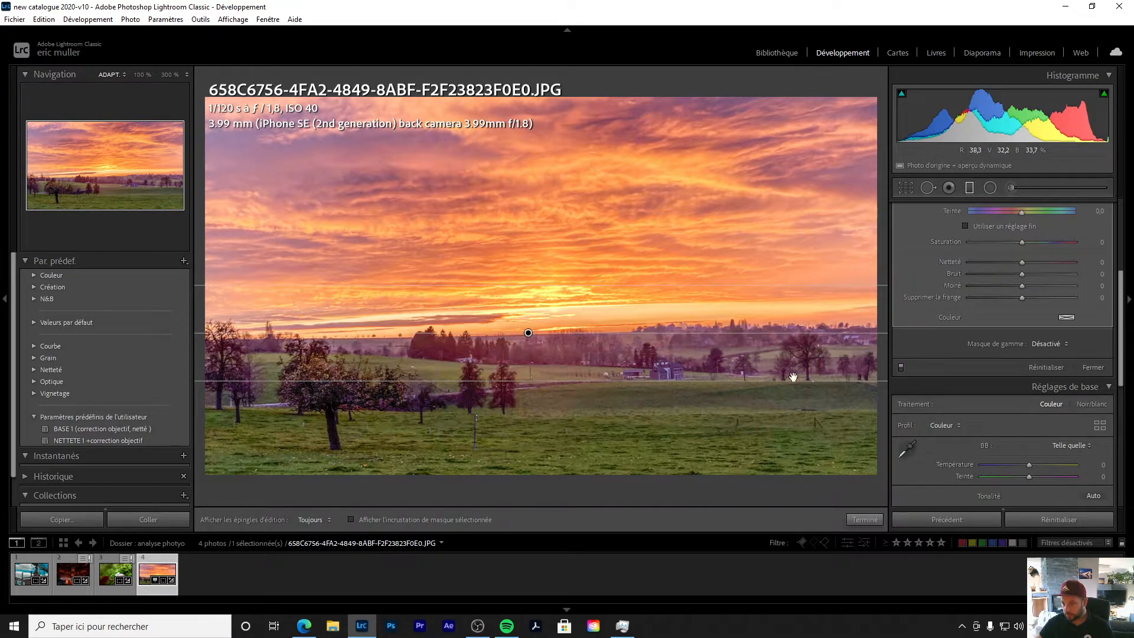
scroll(994, 274, "up", 5)
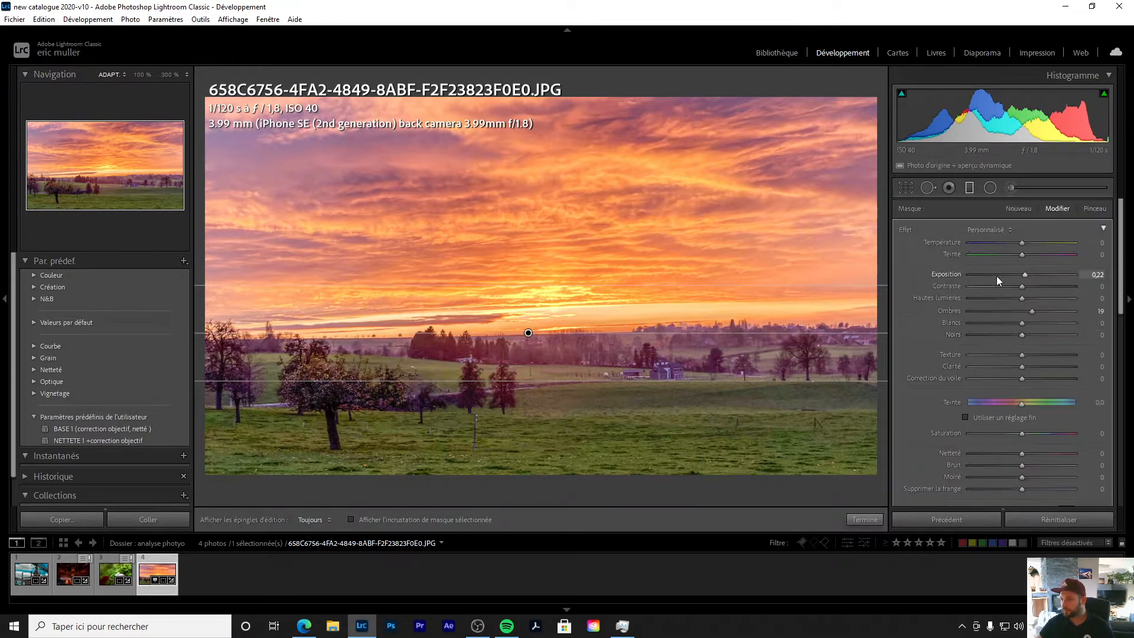
left_click(969, 189)
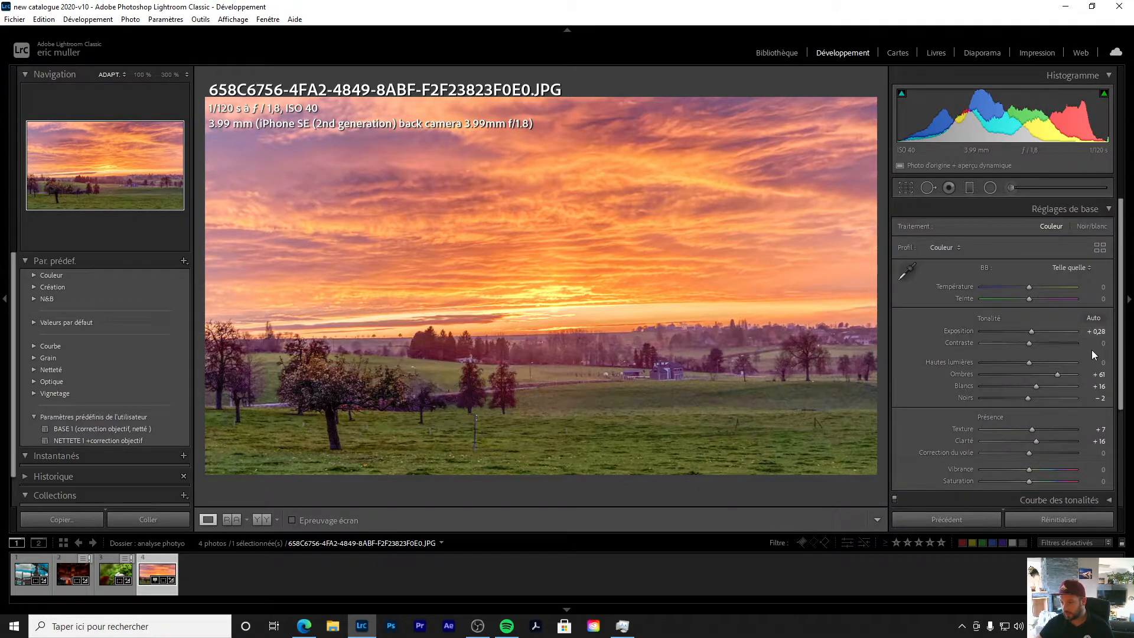
- Sharpen the photo with Gain 7, Détail 47 and Masquage 69, judging the result on the distant treeline
scroll(1092, 350, "down", 3)
scroll(1057, 255, "up", 1)
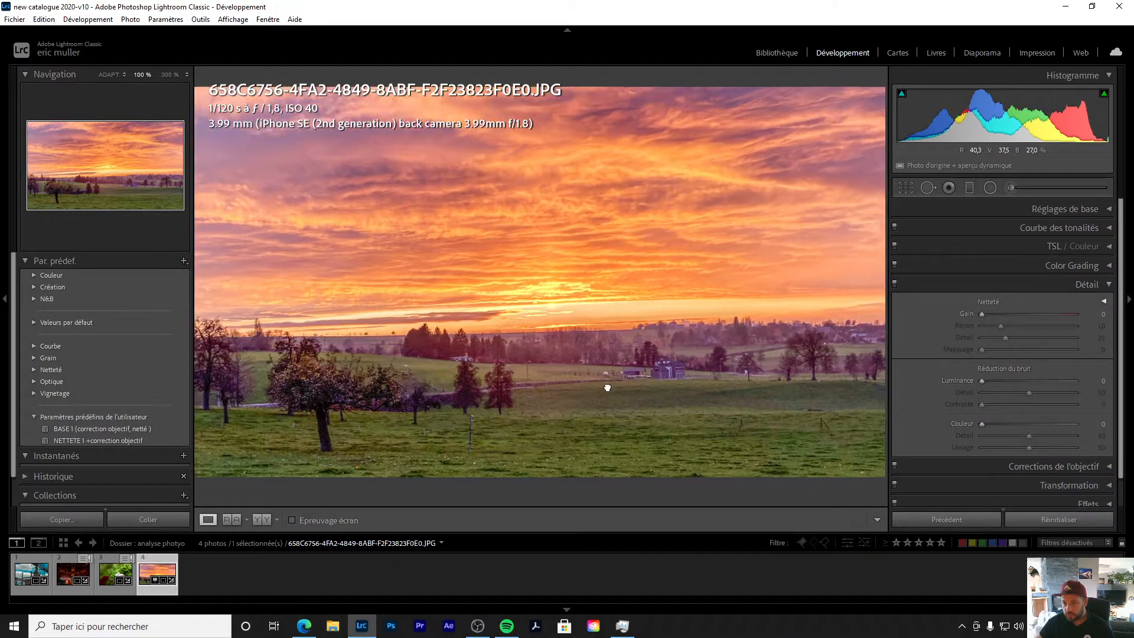
left_click(607, 387)
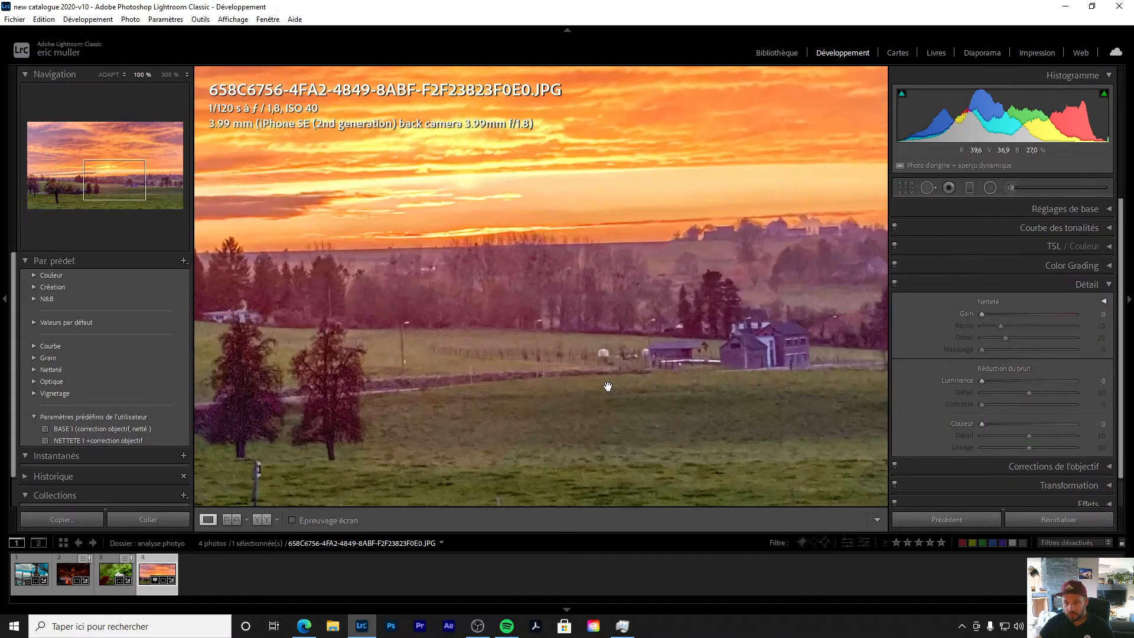
left_click(169, 79)
left_click(164, 75)
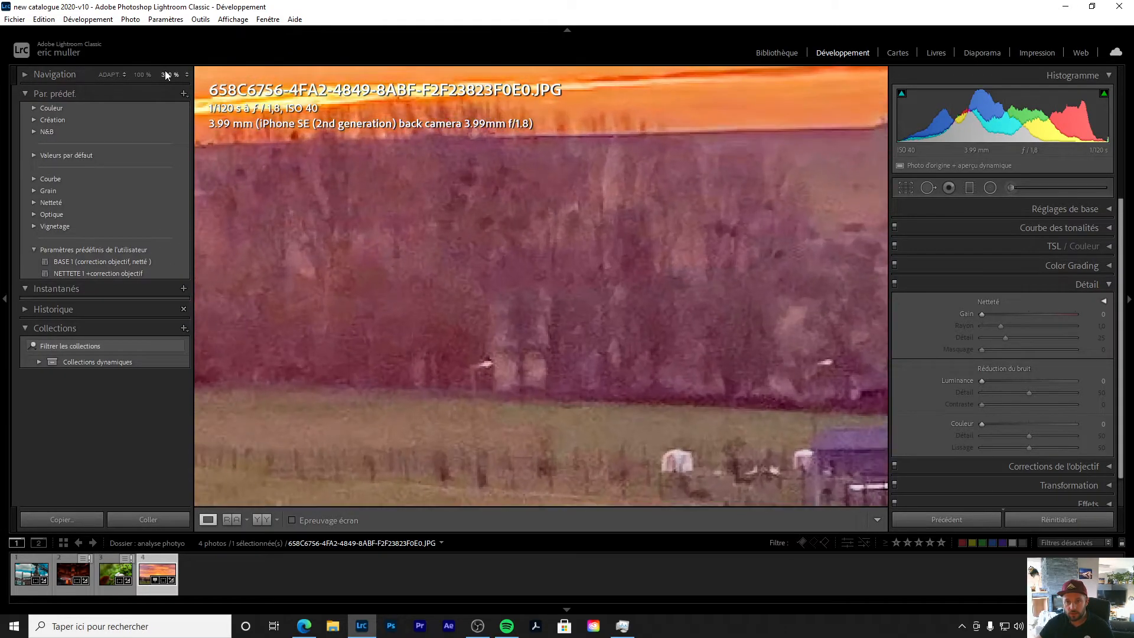
left_click(165, 69)
left_click_drag(660, 269, 785, 329)
left_click_drag(646, 322, 751, 329)
left_click_drag(675, 314, 762, 334)
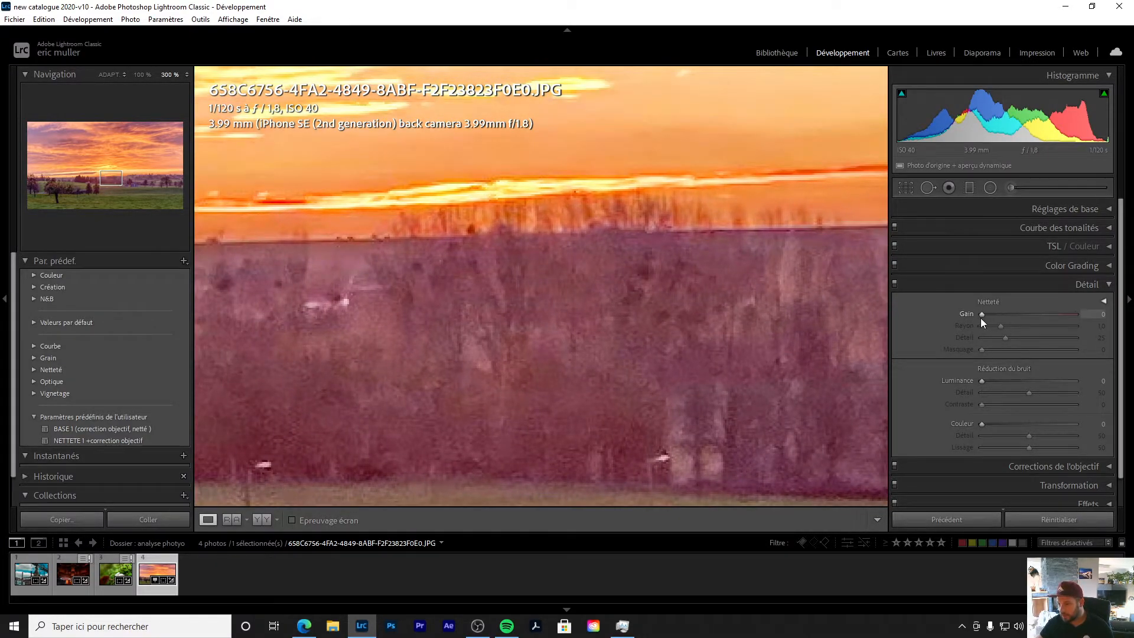
left_click_drag(981, 317, 983, 315)
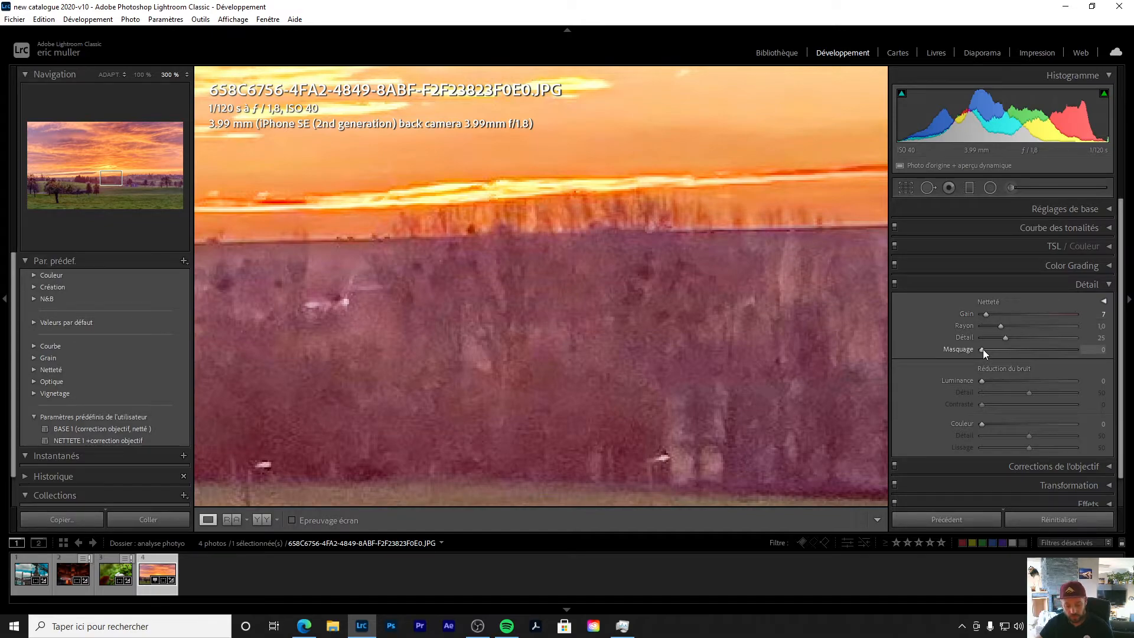
left_click_drag(983, 348, 985, 349)
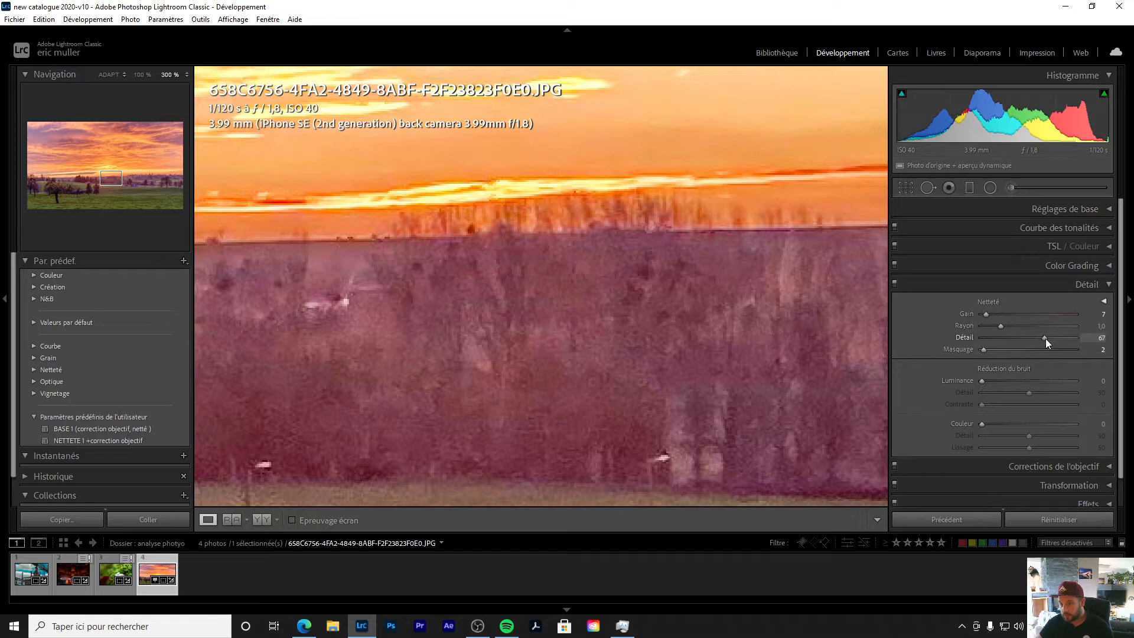
mouse_move(1046, 338)
left_mouse_down()
mouse_move(983, 349)
mouse_move(1046, 349)
left_mouse_up()
key("z")
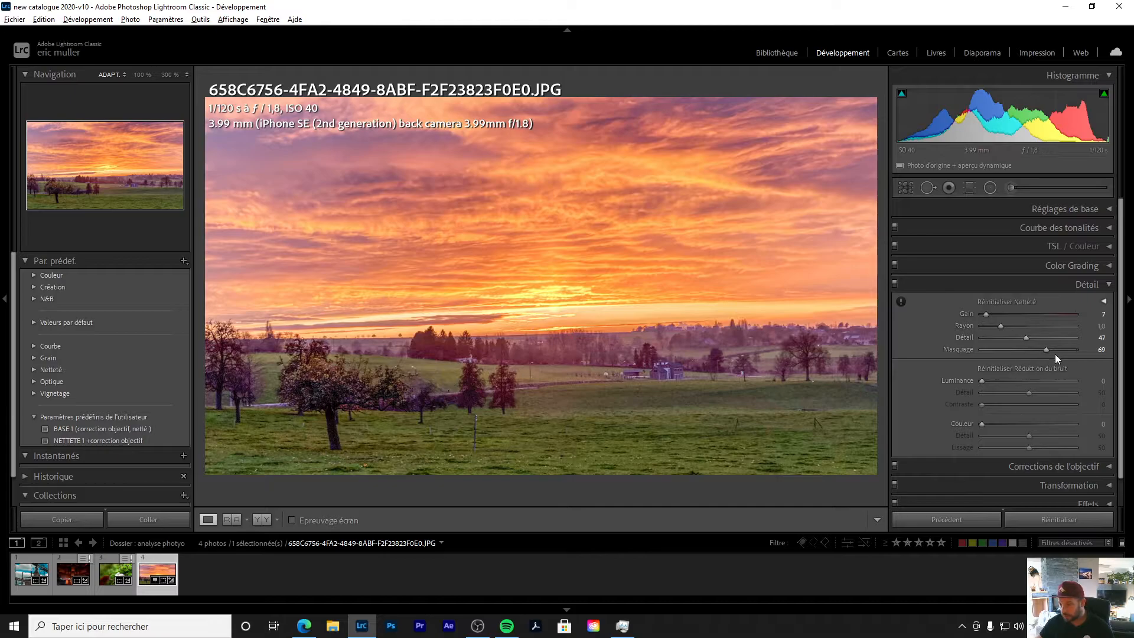
- Raise the sharpening Détail to 62 and Masquage to 75, and check the field up close
mouse_move(1046, 350)
left_mouse_down()
mouse_move(1030, 336)
mouse_move(1041, 336)
left_mouse_up()
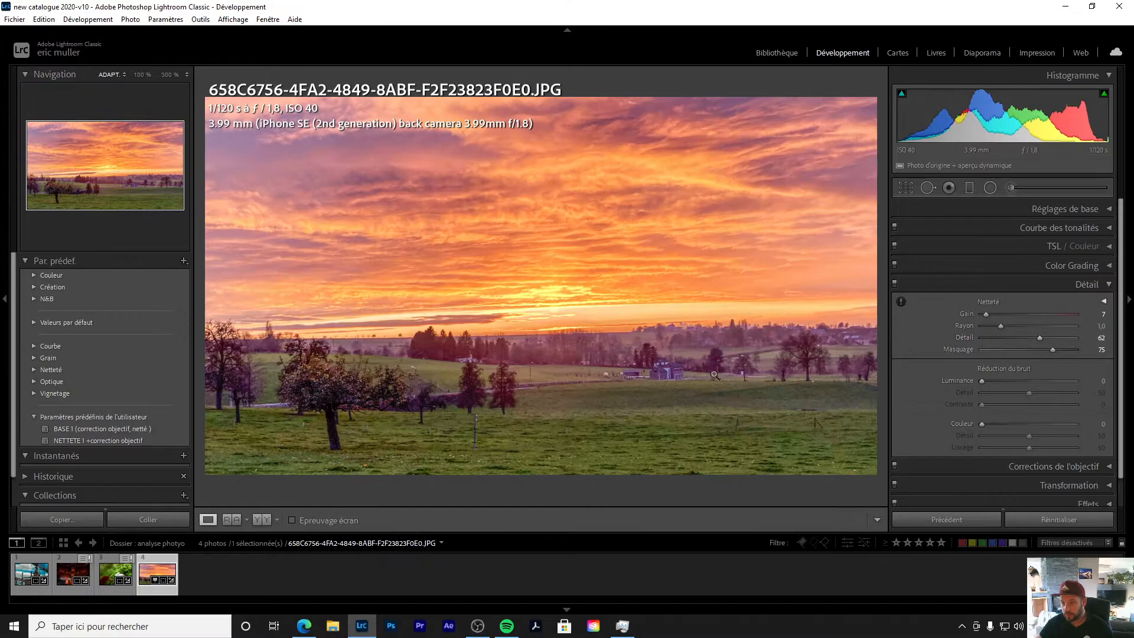
left_click(556, 391)
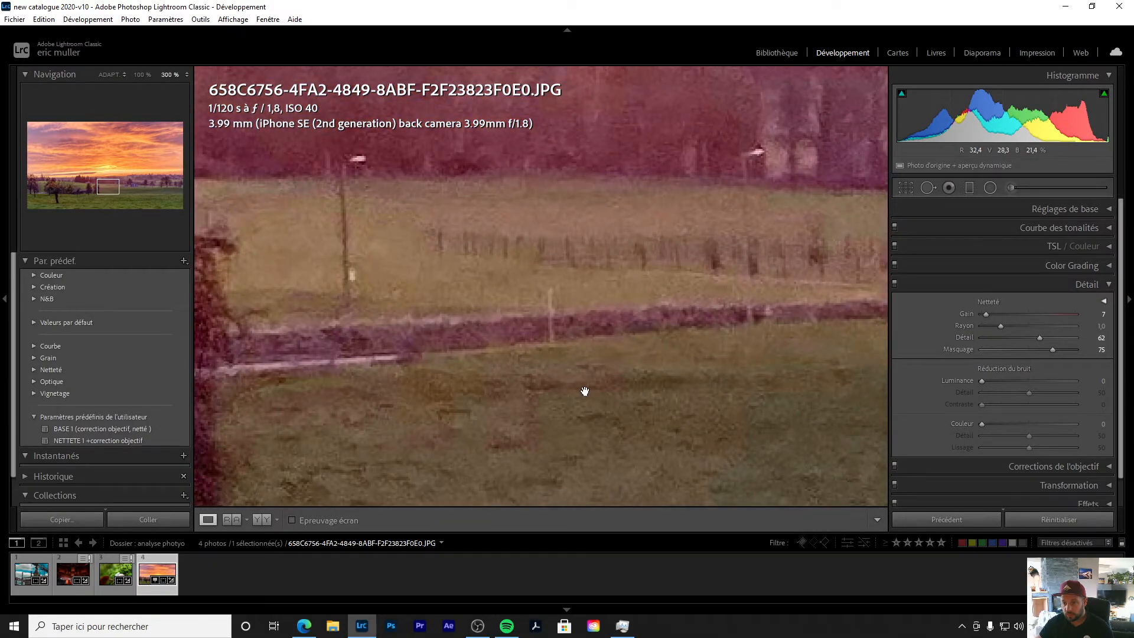
left_click(585, 391)
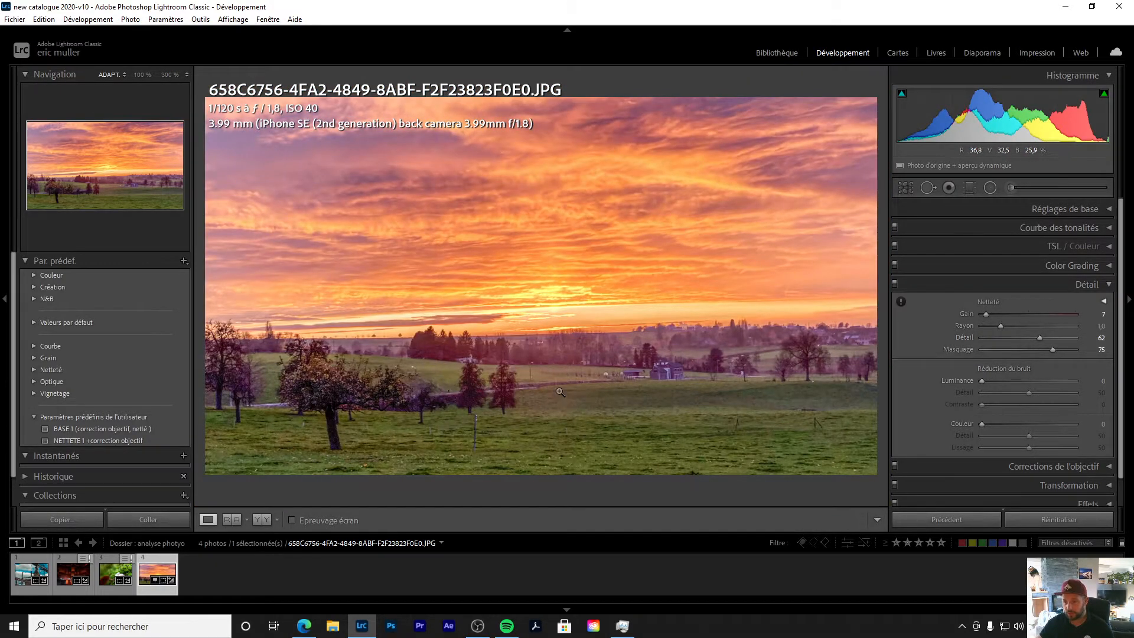
left_click(559, 391)
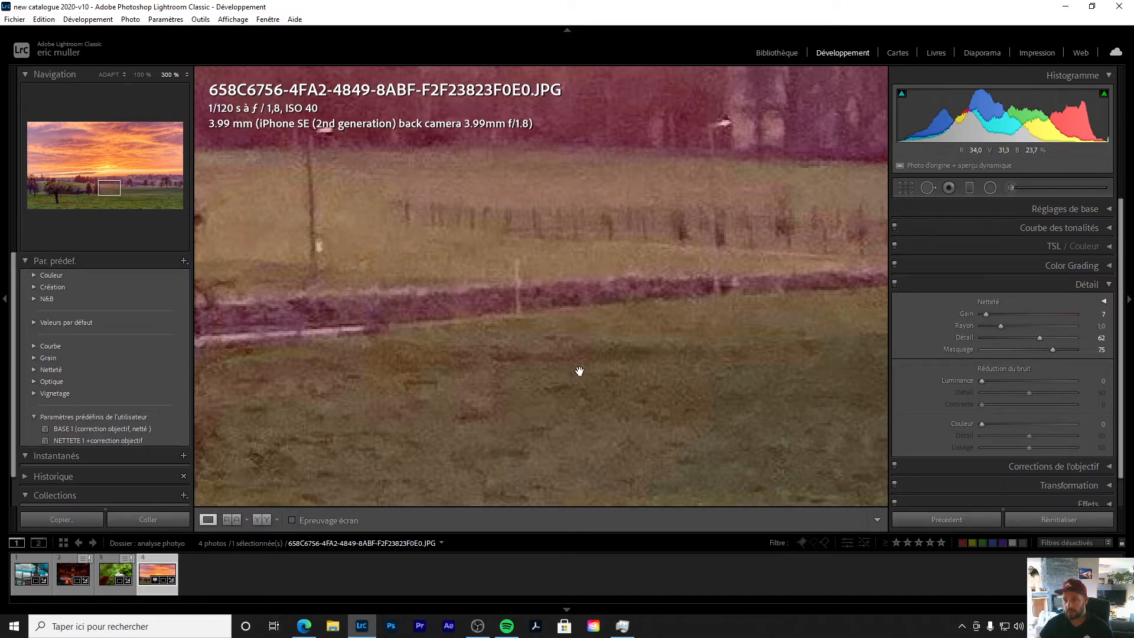
left_click(579, 371)
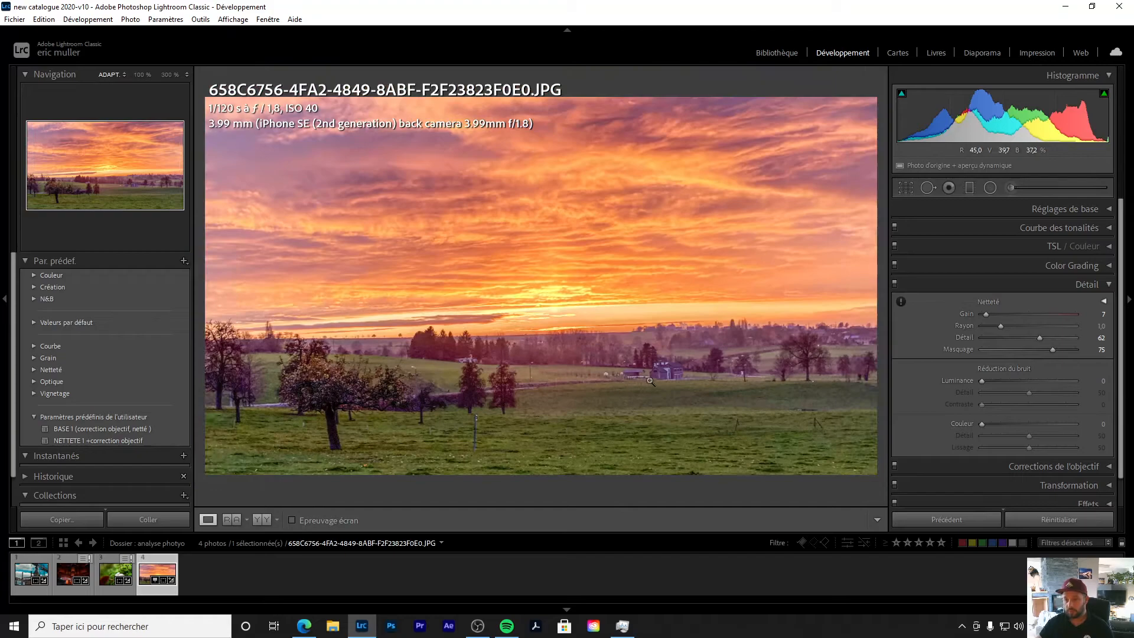
- Add a post-crop vignette with Gain -25 in the Effets settings, keeping the style Priorité des hautes lumières
left_click(1087, 285)
left_click(1110, 343)
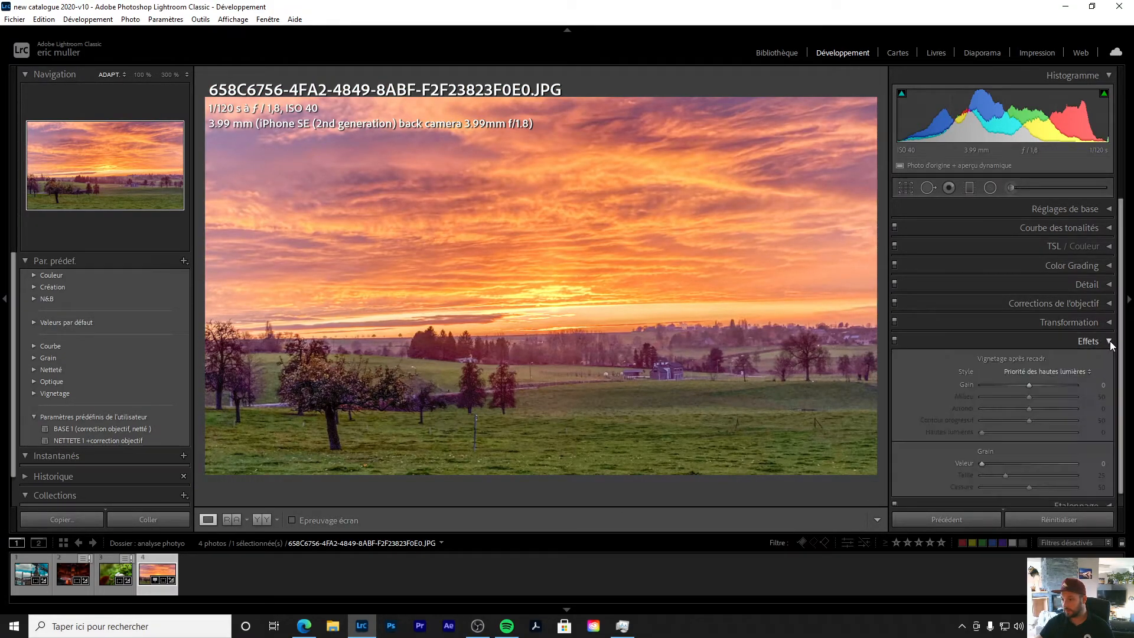
left_click_drag(1029, 387, 1017, 385)
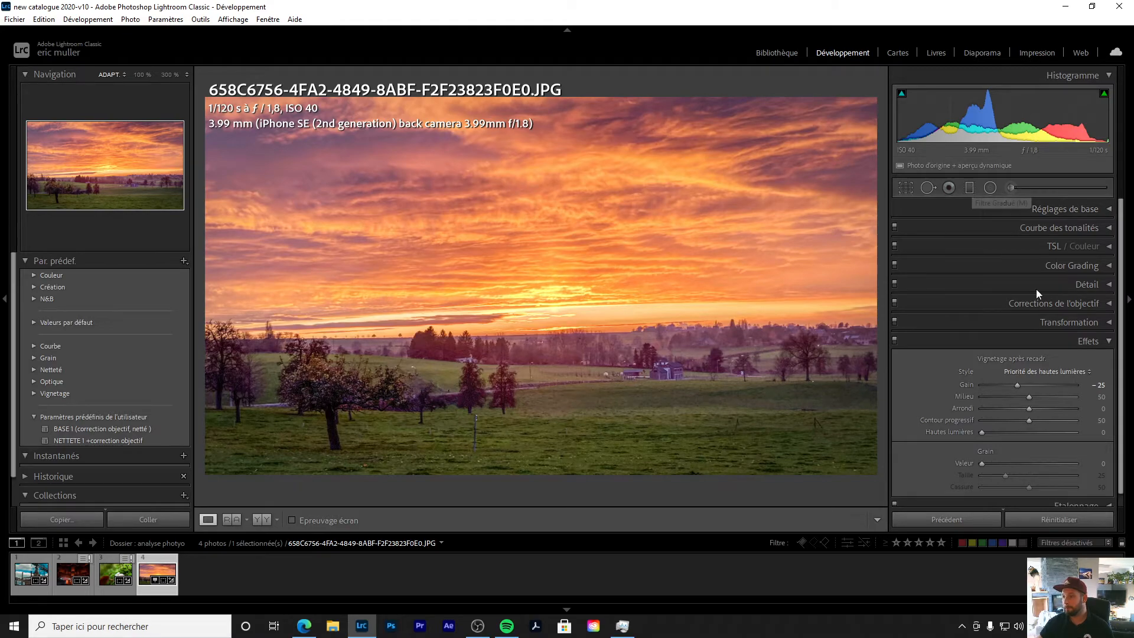
left_click(1110, 341)
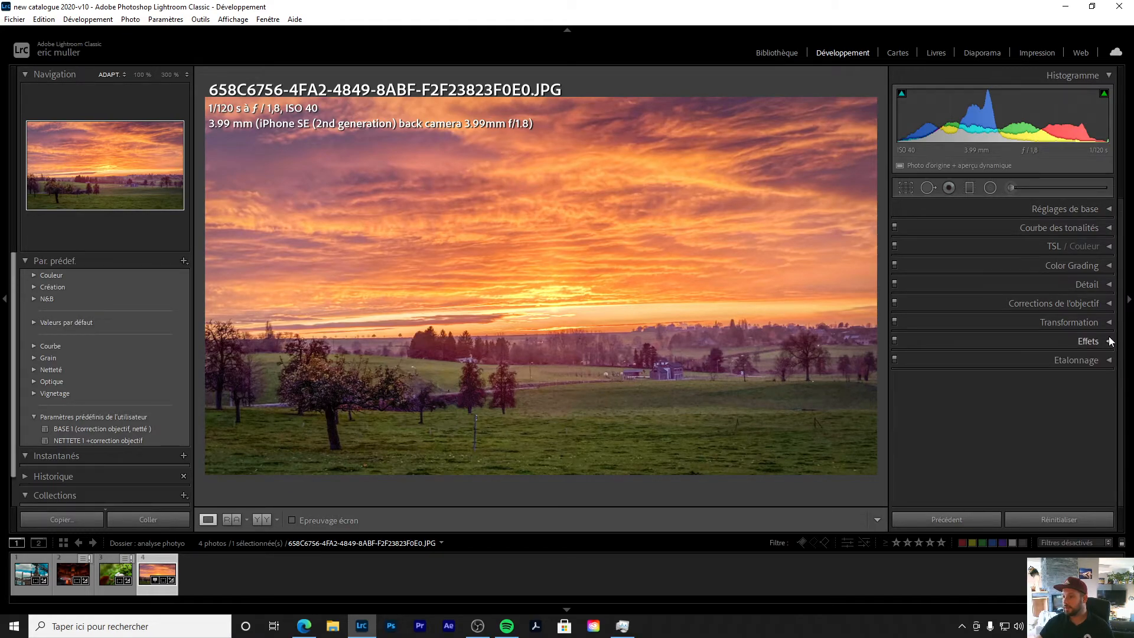
- Darken the upper sky with a second graduated filter at Exposition -0,49, fading downward, and close the filter tool
left_click(970, 188)
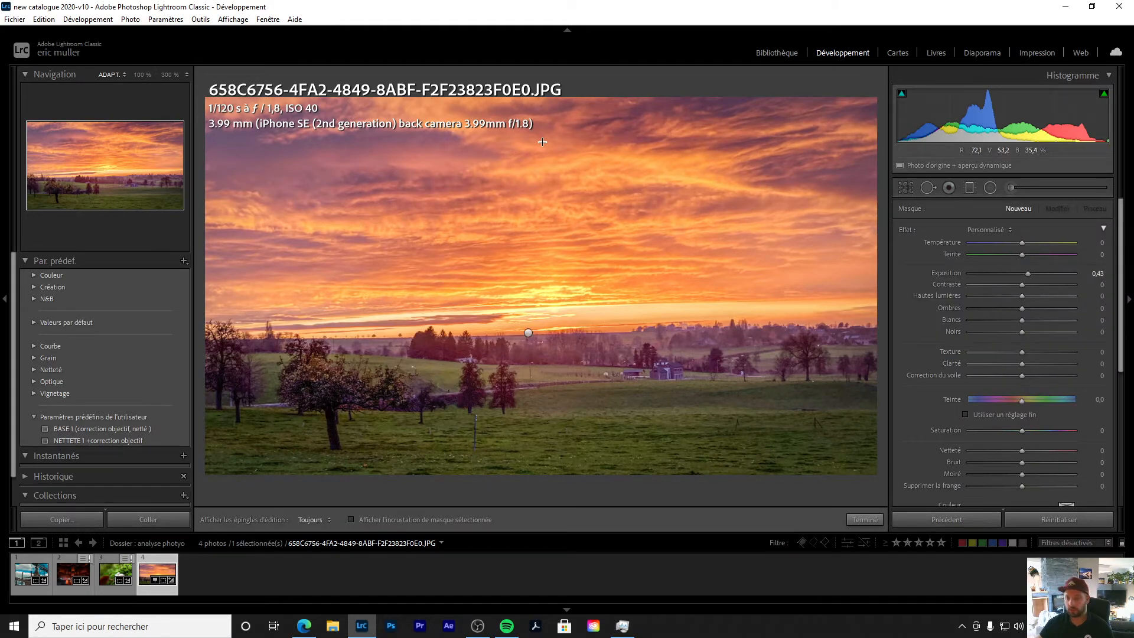
left_click_drag(543, 142, 536, 248)
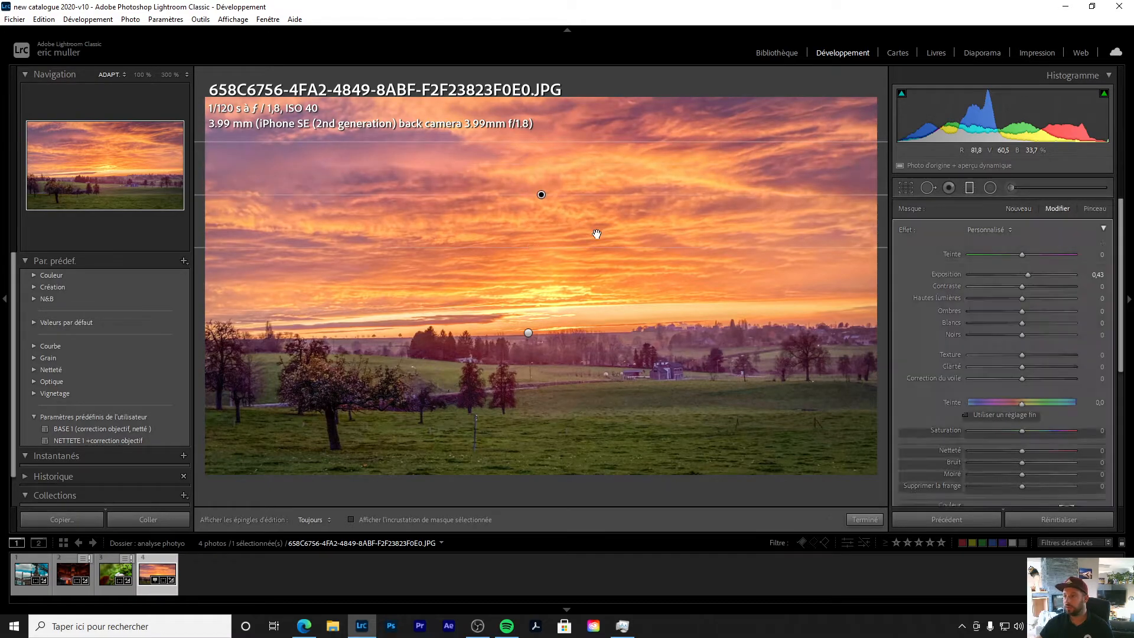
left_click_drag(1026, 277, 1011, 277)
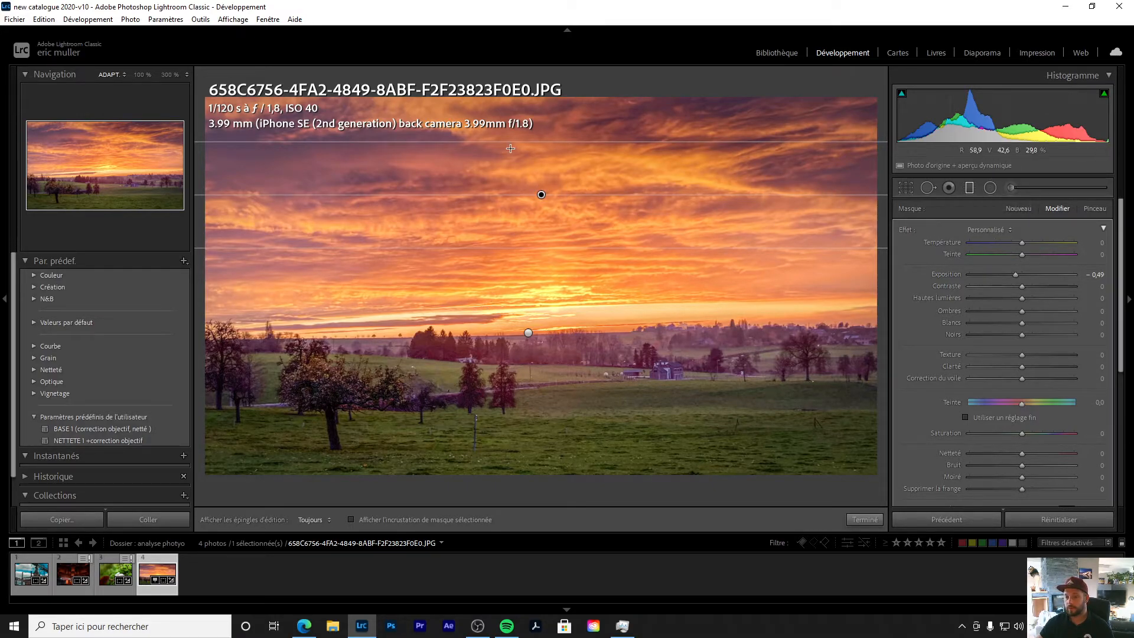
key("m")
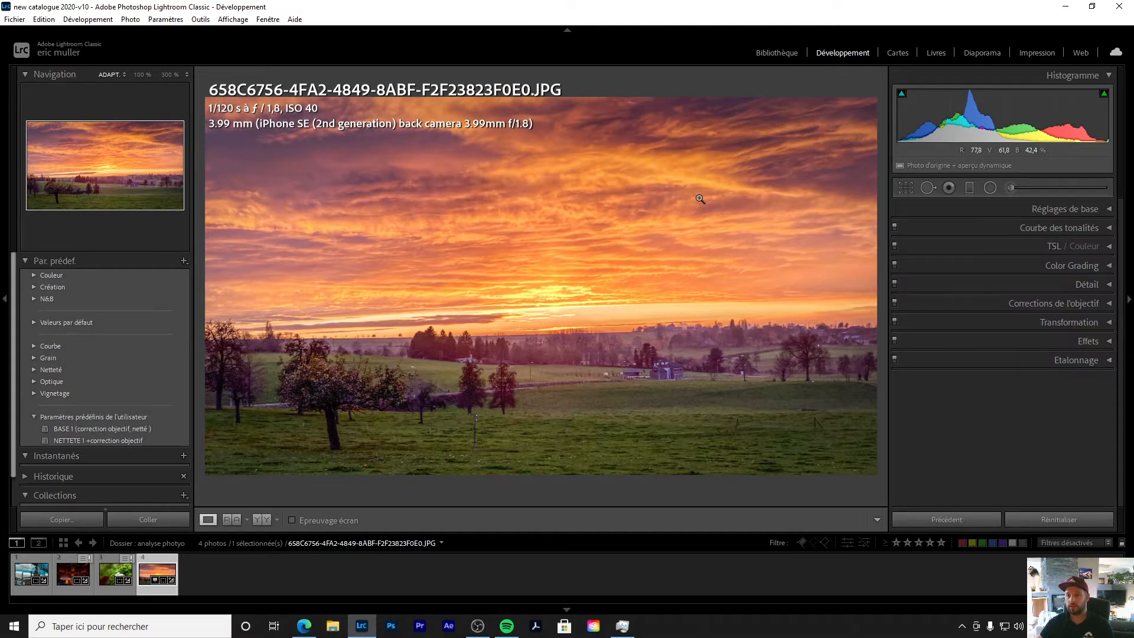
- Compare the photo before and after the edits side by side, and inspect the field and distant treeline up close
key("y")
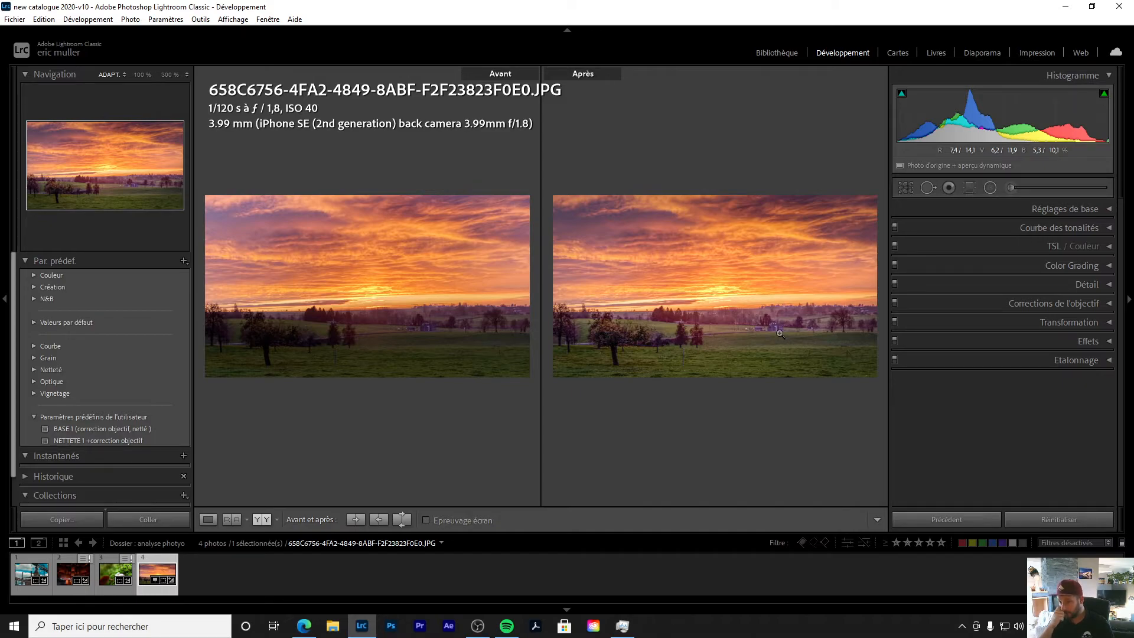
key("y")
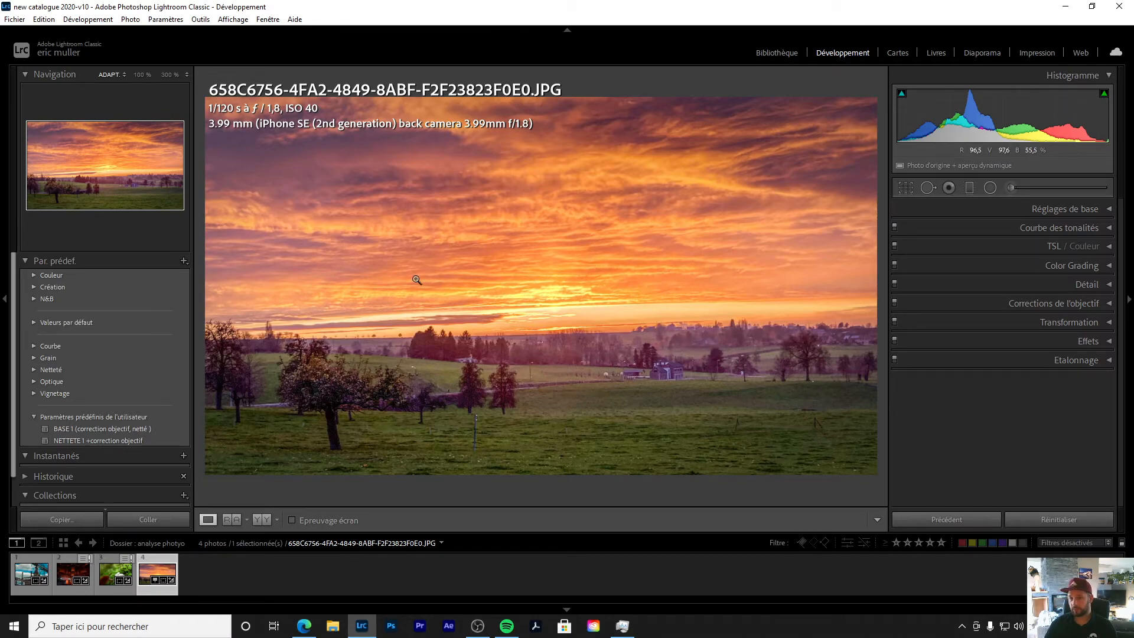
left_click(592, 382)
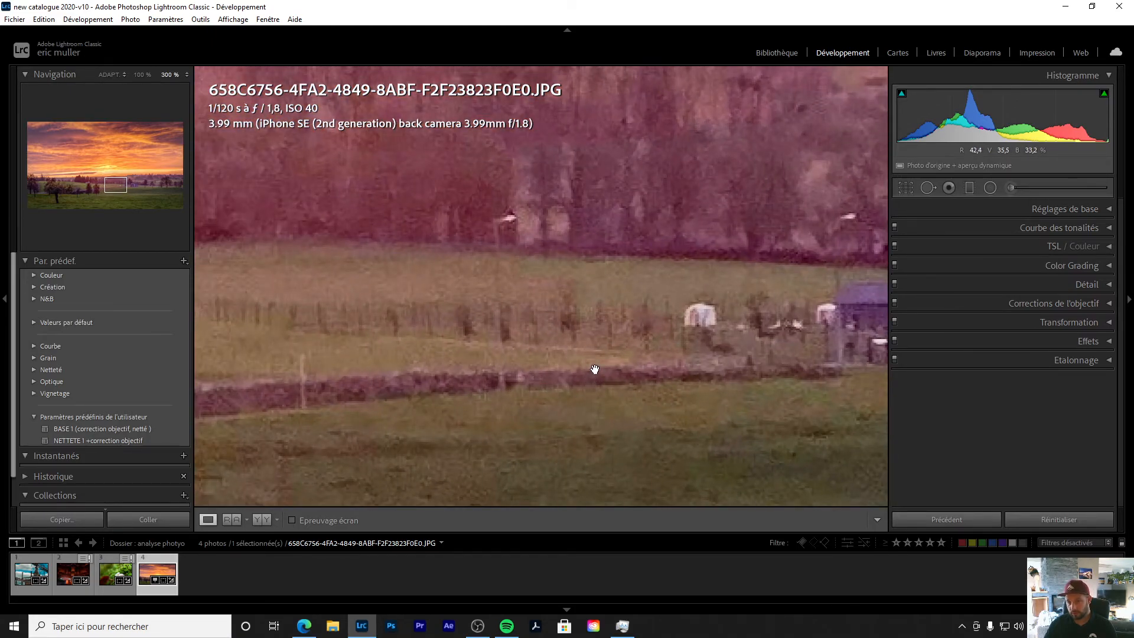
left_click(571, 356)
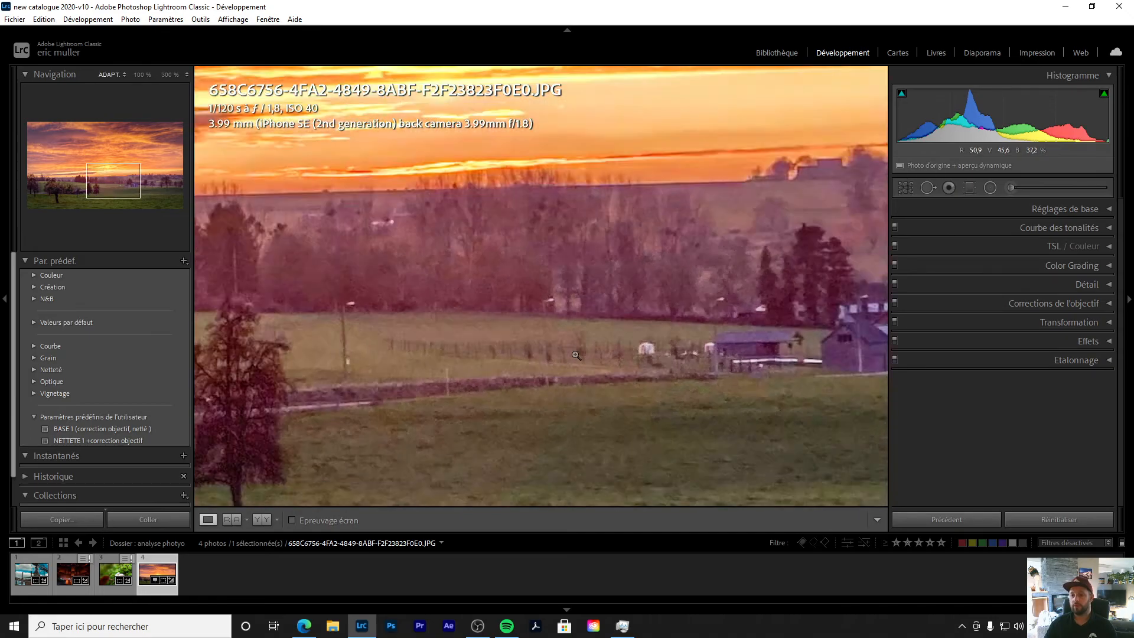